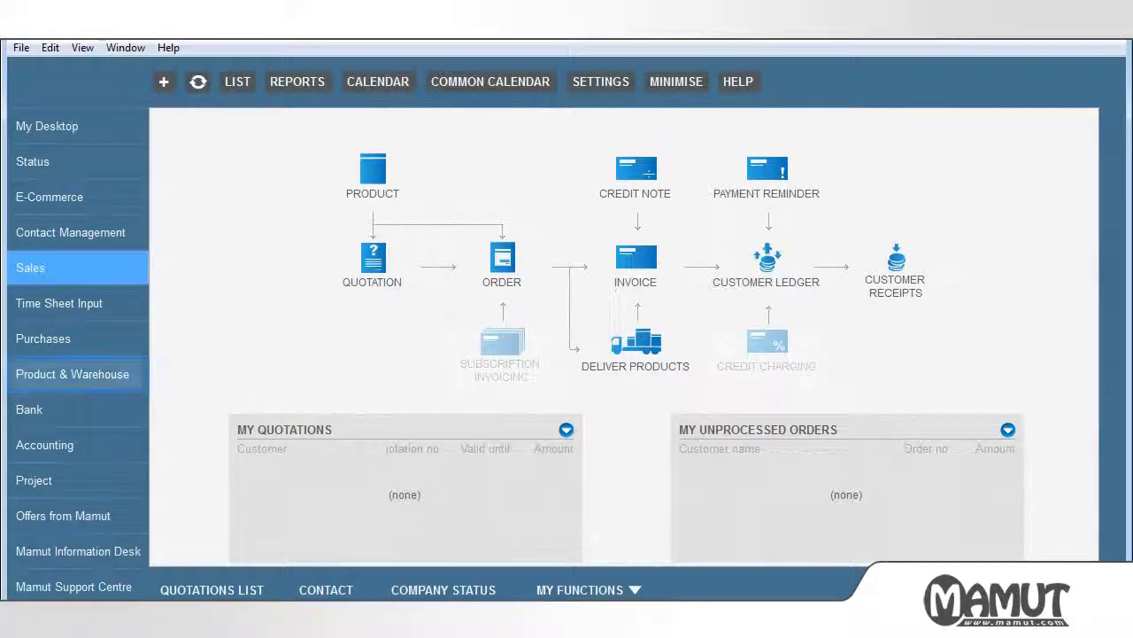
# Open the company settings for products from the Product Register and show the price processing options.
pyautogui.click(107, 370)
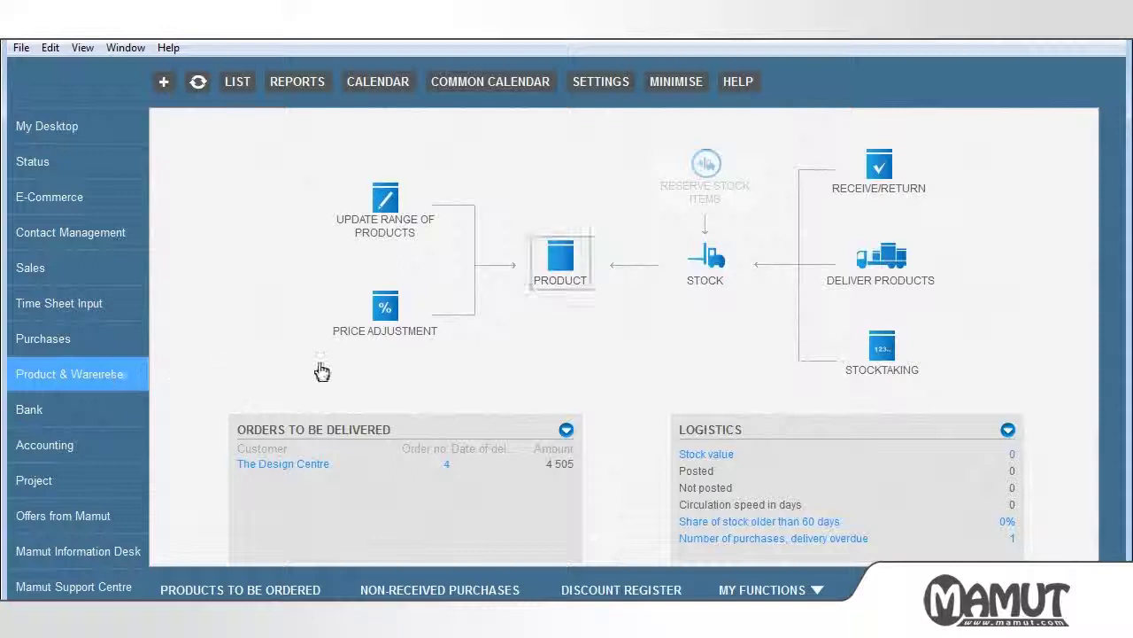
pyautogui.click(565, 280)
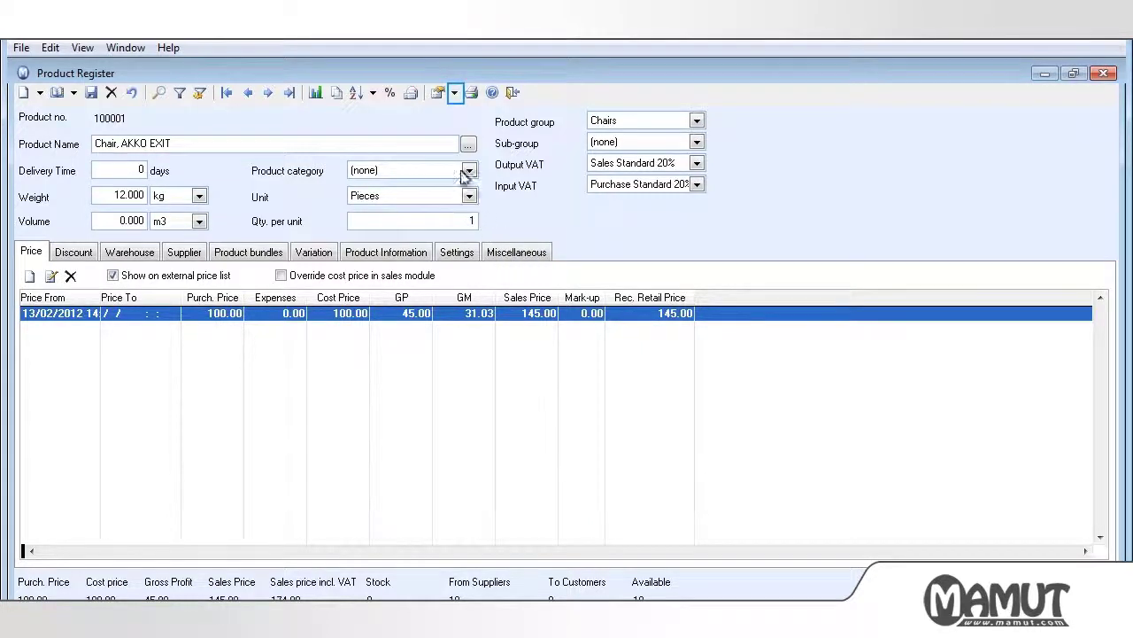
pyautogui.click(455, 94)
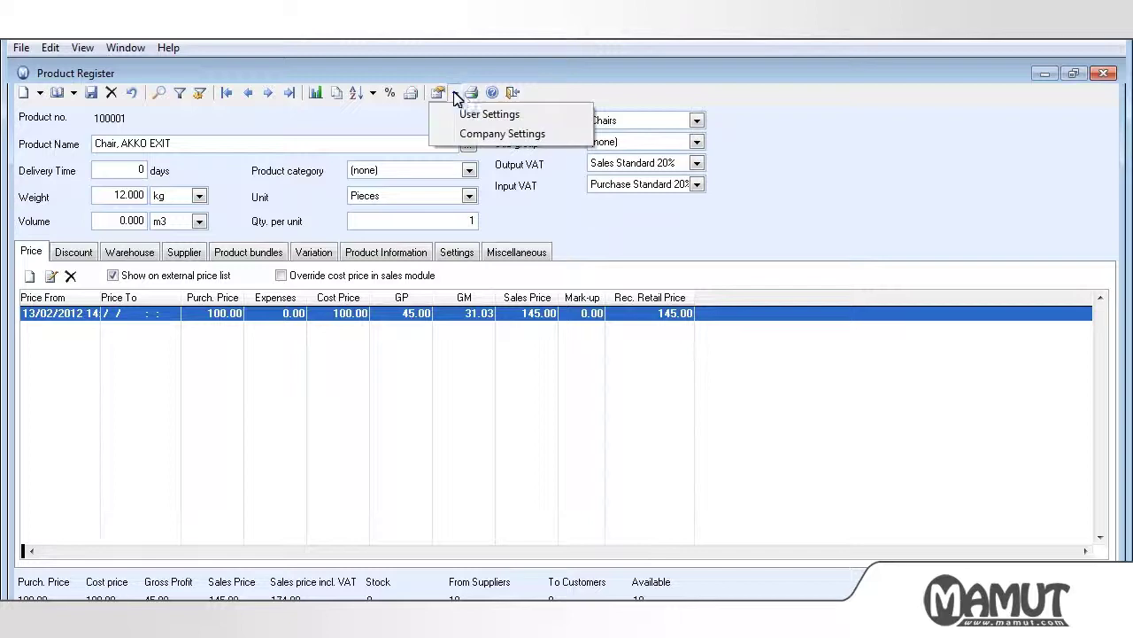
pyautogui.click(497, 135)
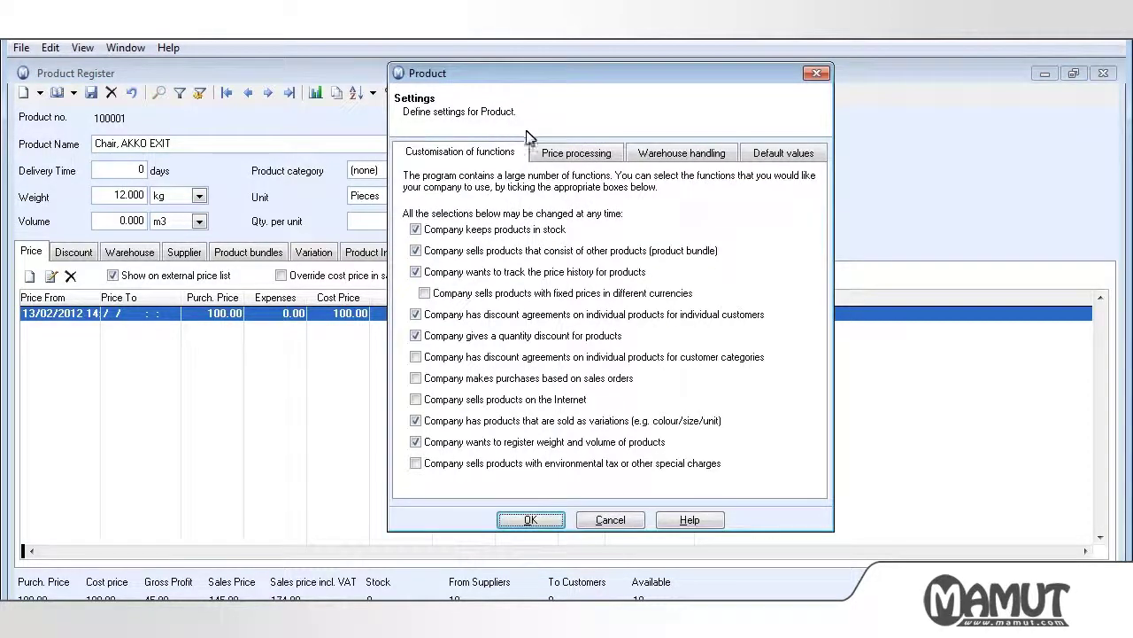
pyautogui.click(577, 155)
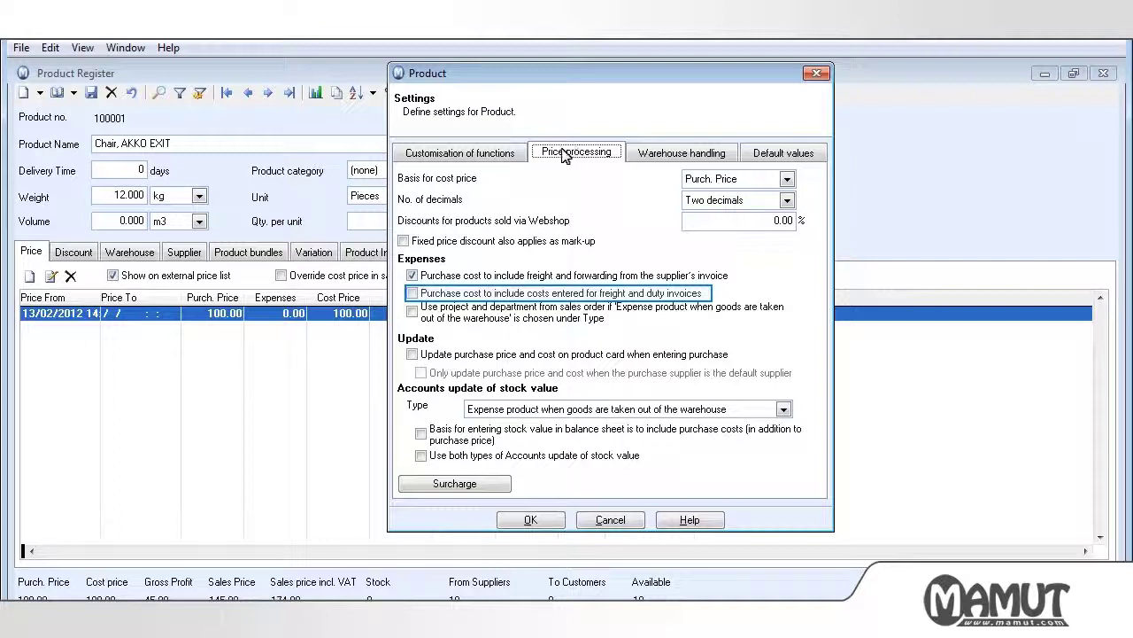
# Include costs entered for freight and duty invoices in the purchase cost, and enable updating purchase price and cost on the product card when entering purchases.
pyautogui.click(412, 275)
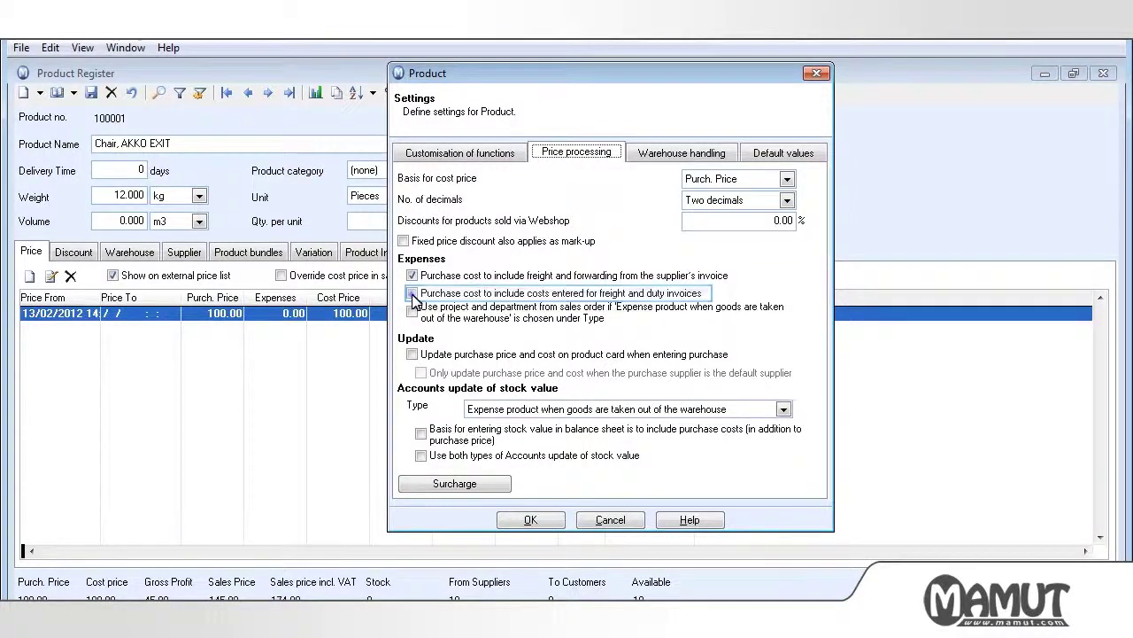
pyautogui.click(412, 293)
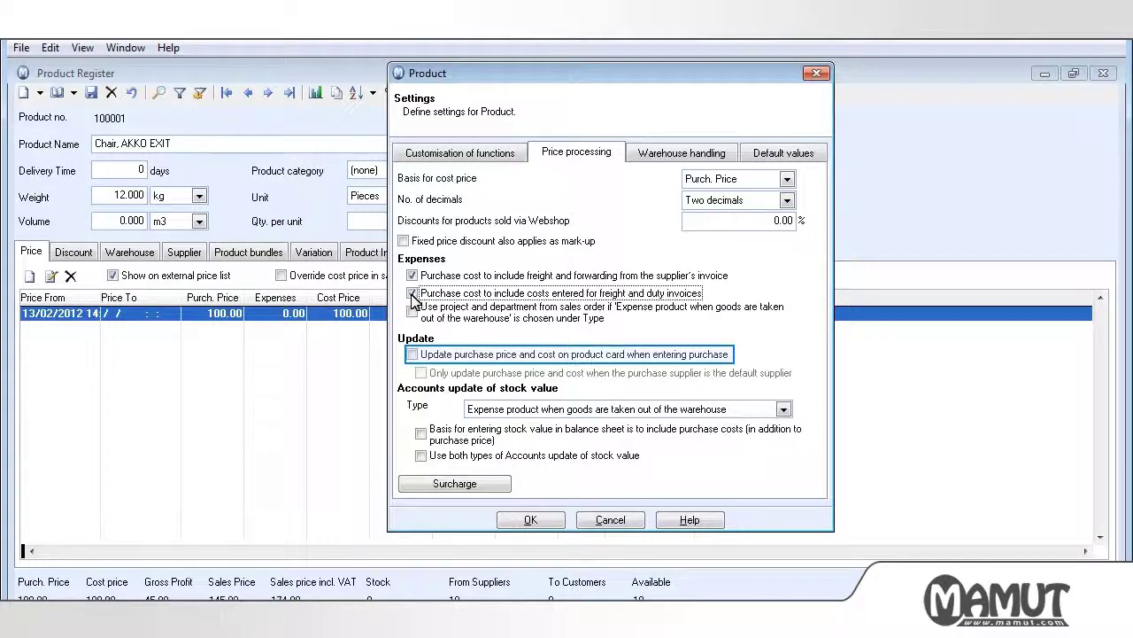
pyautogui.click(412, 354)
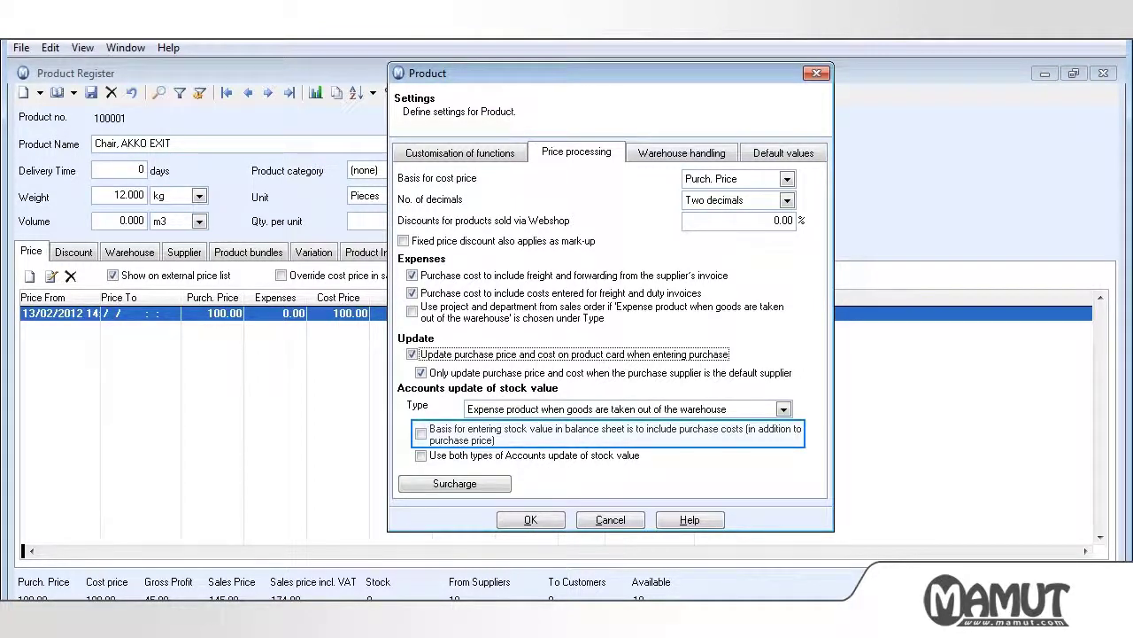
pyautogui.click(412, 354)
# Include purchase costs in the basis for the balance sheet stock value, save the product settings and close the Product Register.
pyautogui.click(422, 433)
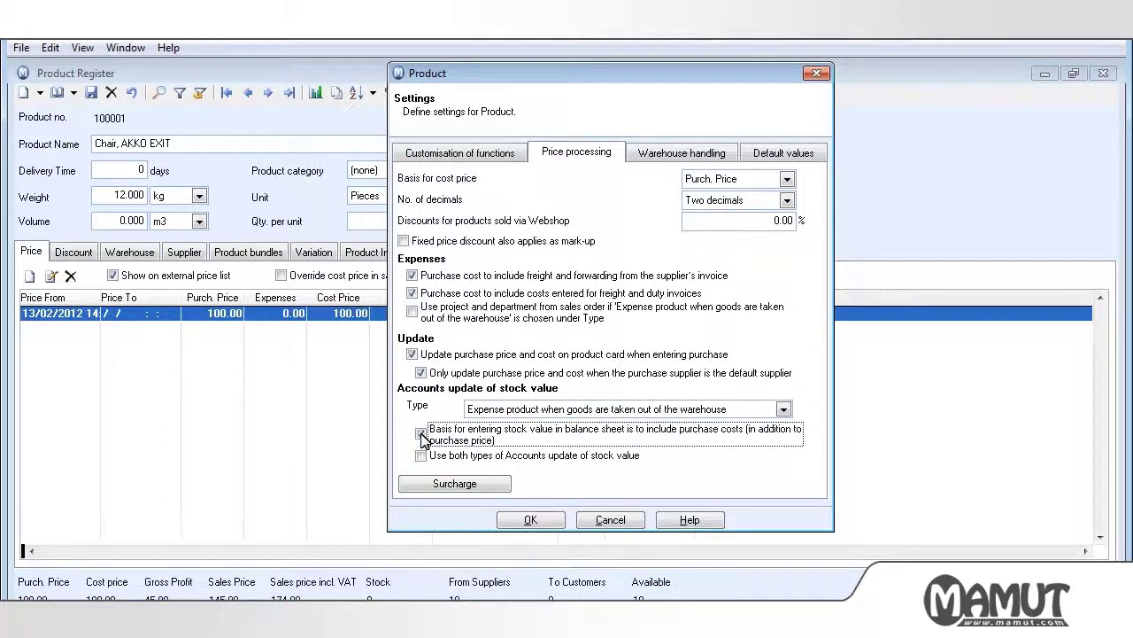
pyautogui.click(421, 434)
pyautogui.click(531, 521)
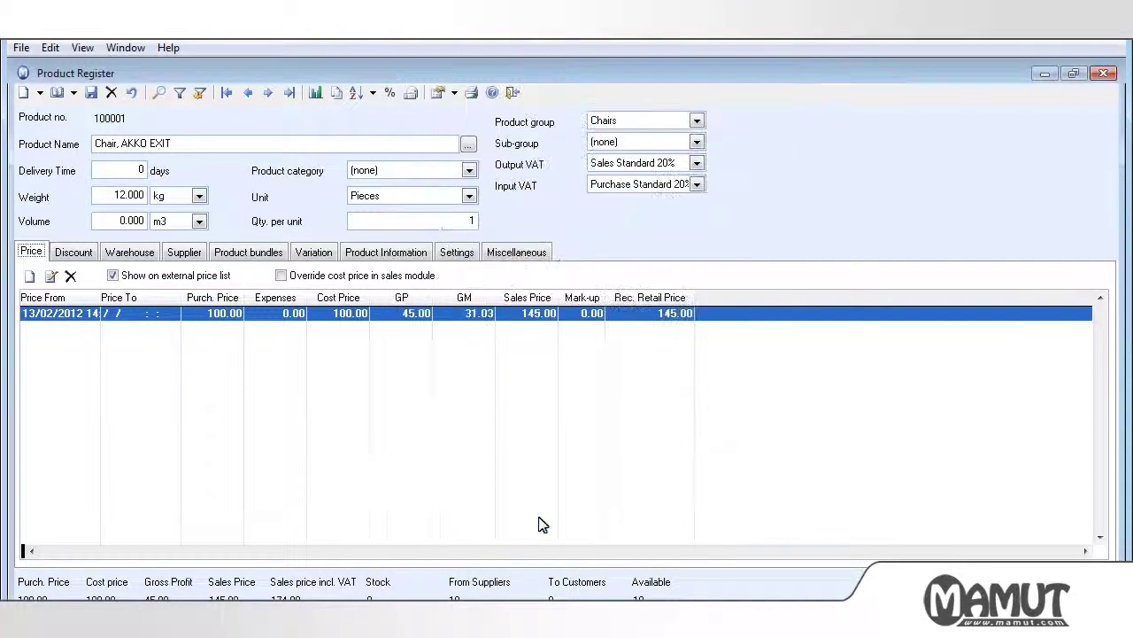
pyautogui.click(513, 92)
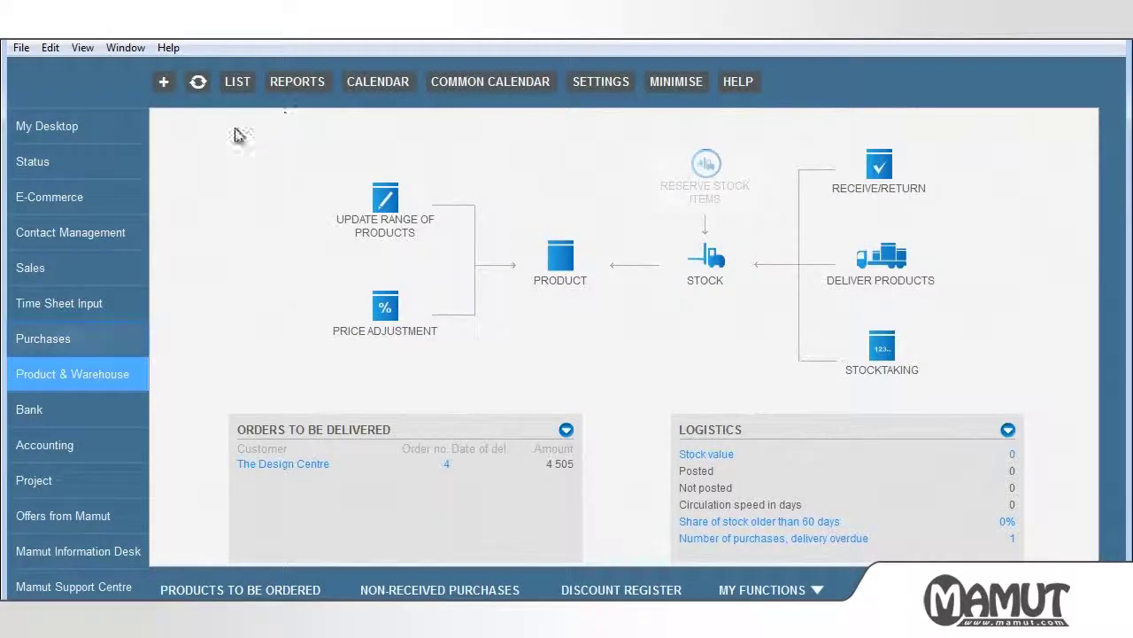
# Open the ordered purchase from Lansdowne Furnitures and receive all 10 AKKO EXIT chairs into stock.
pyautogui.click(82, 340)
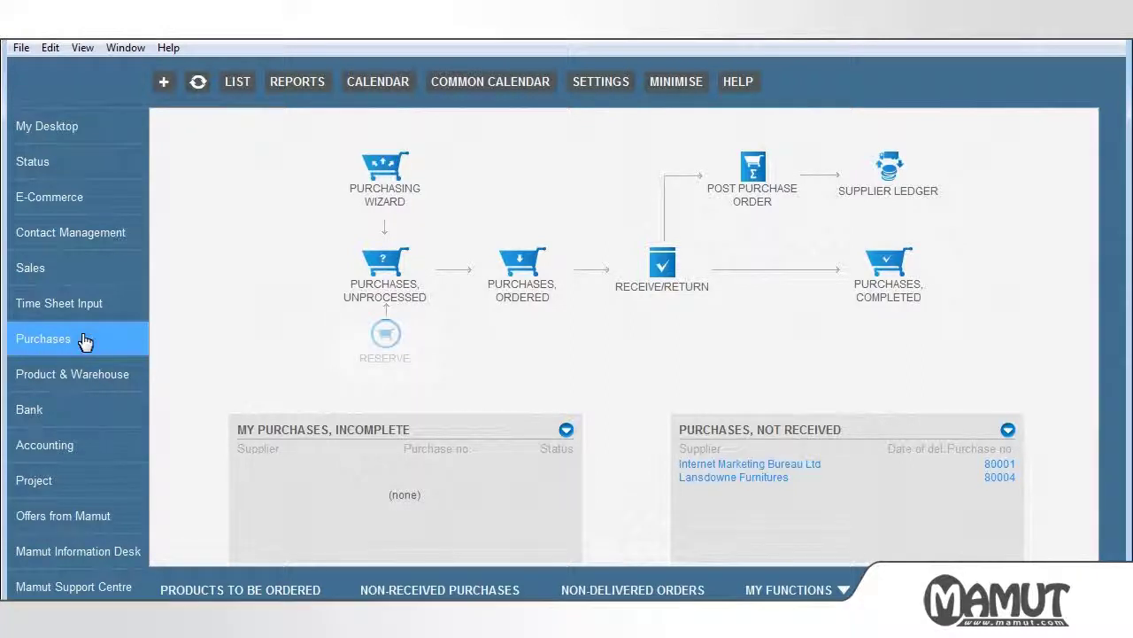
pyautogui.click(514, 289)
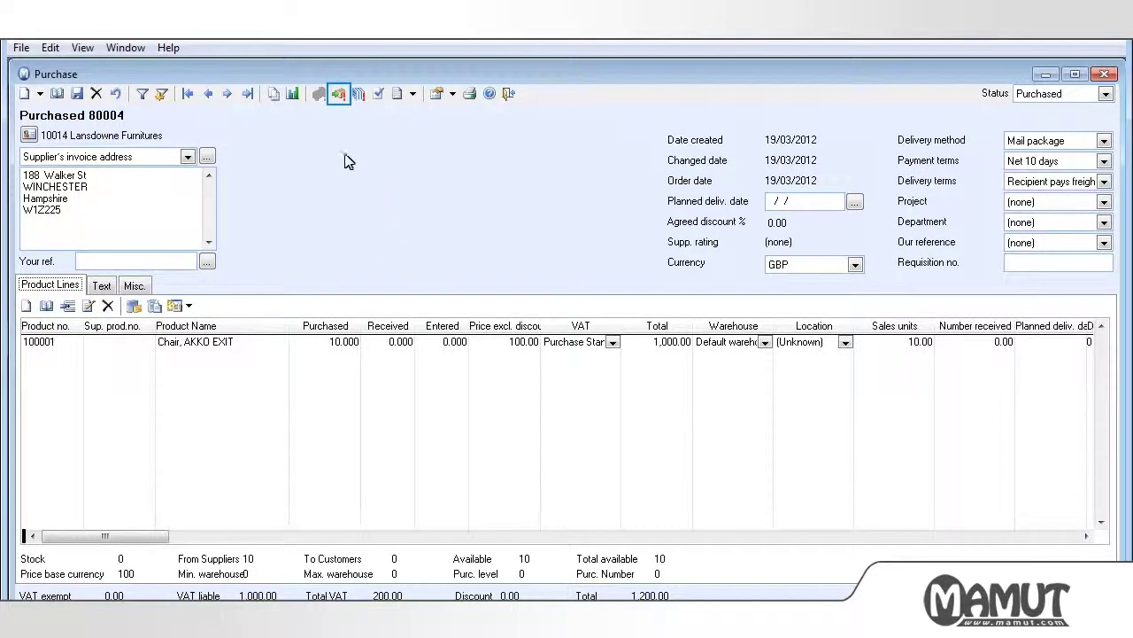
pyautogui.click(339, 93)
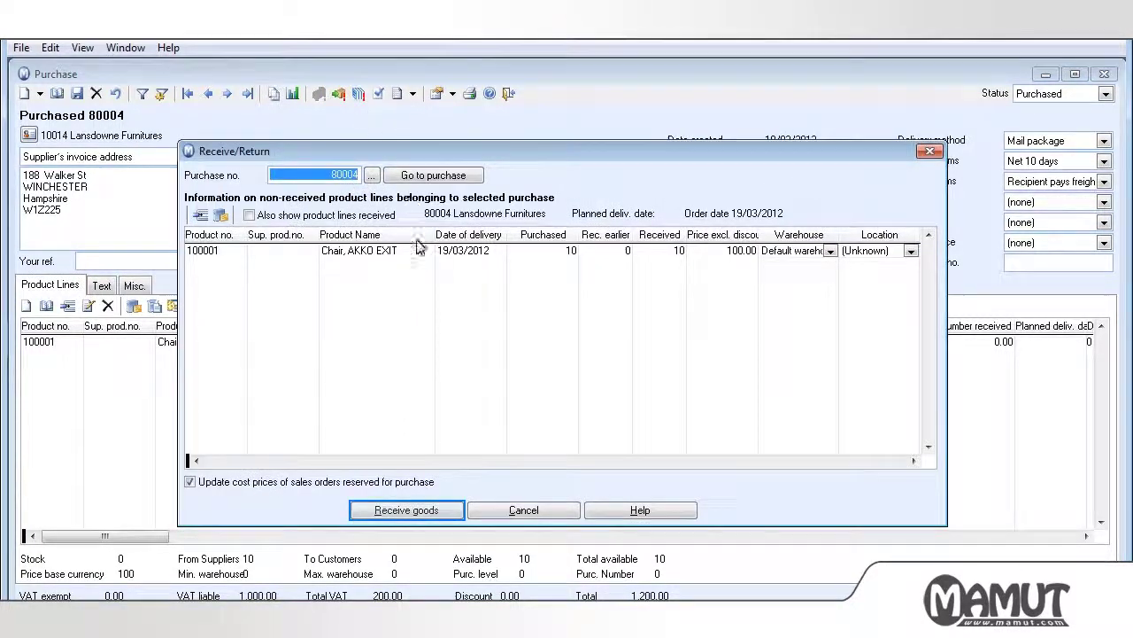
pyautogui.click(435, 512)
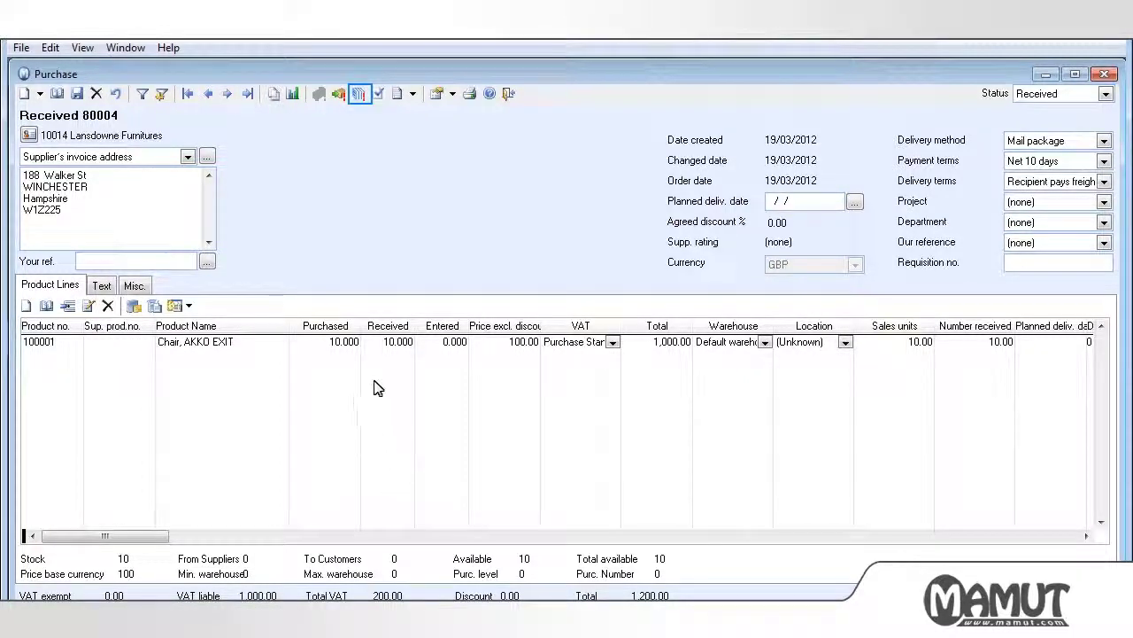
# Post the supplier invoice for the received Lansdowne Furnitures purchase with invoice number 1111254.
pyautogui.click(359, 93)
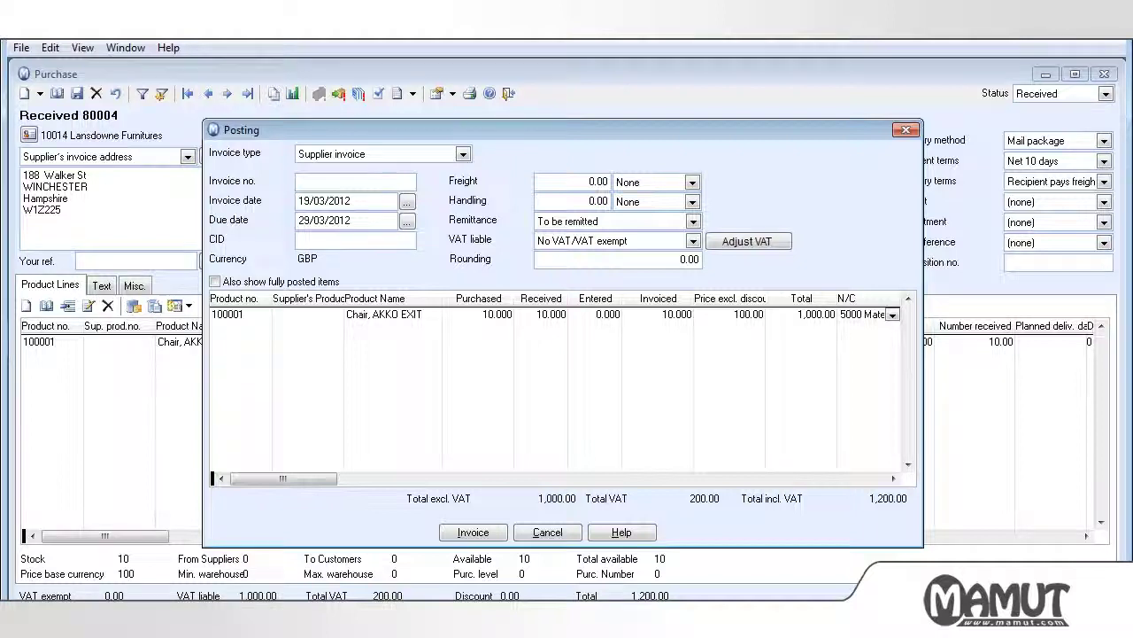
pyautogui.write('11254')
pyautogui.click(472, 533)
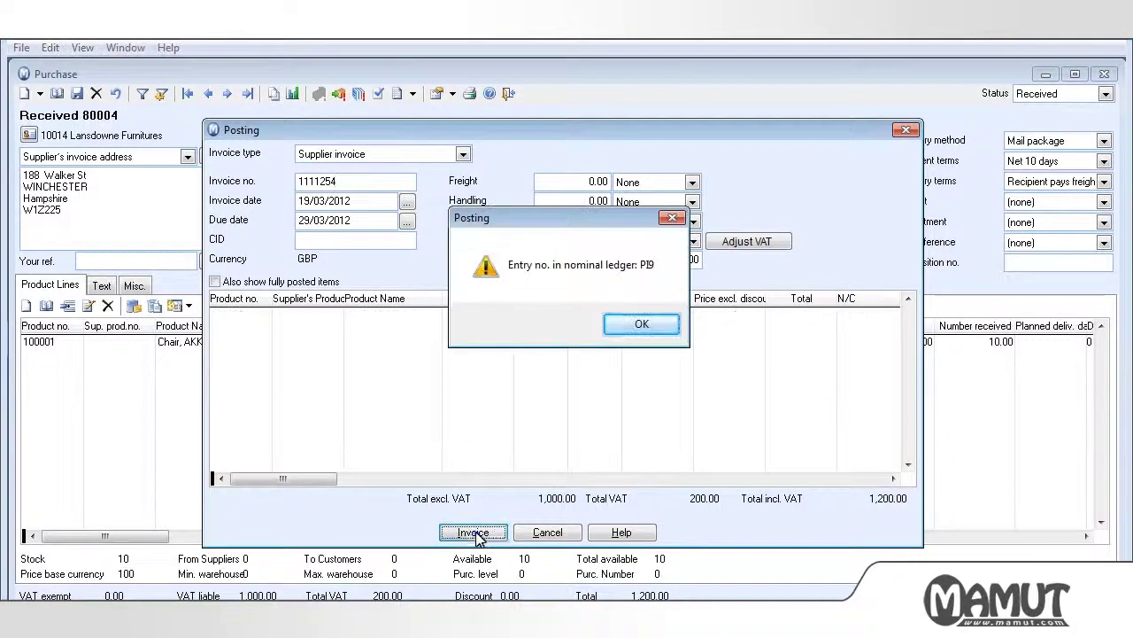
pyautogui.click(647, 324)
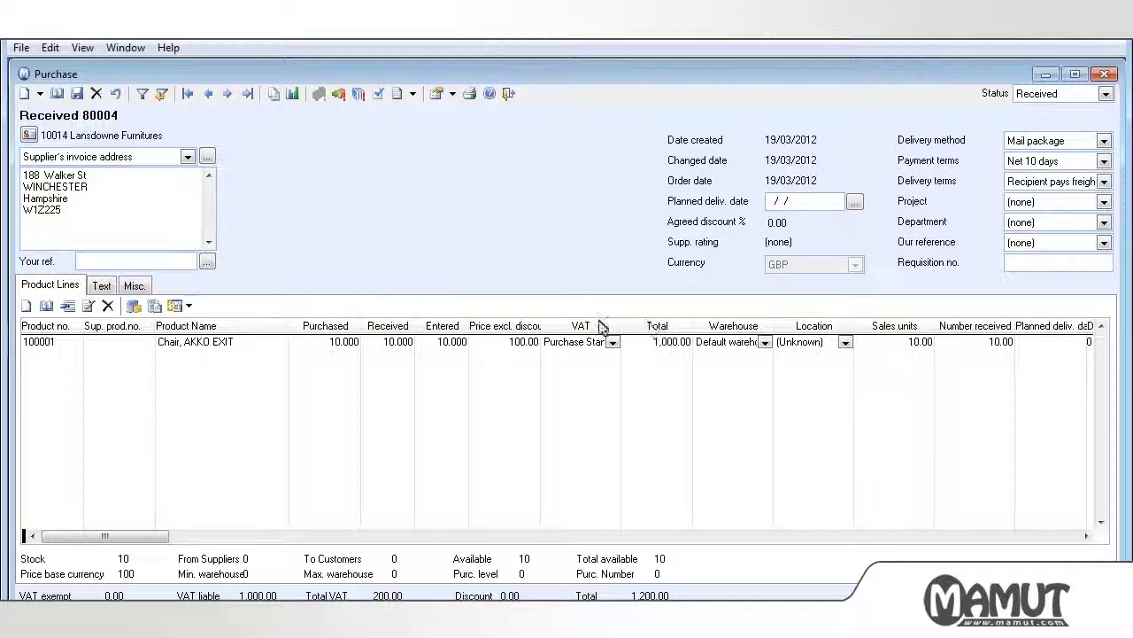
# Start a Duty/Freight invoice on the same purchase with Freight Company Ltd as supplier and invoice number 99998658.
pyautogui.click(359, 94)
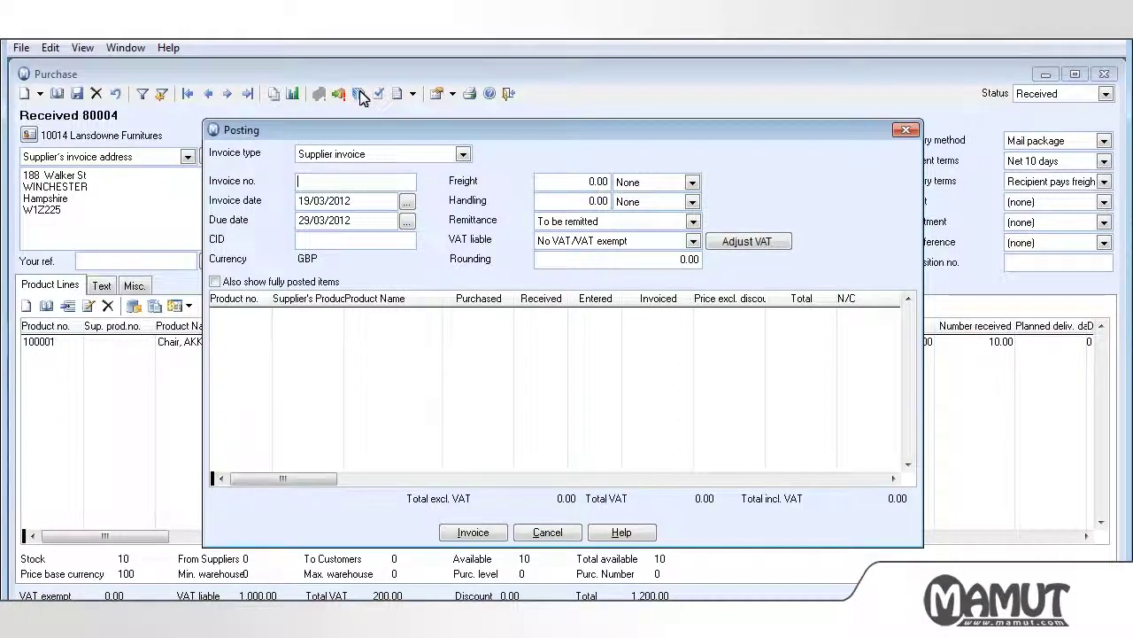
pyautogui.click(464, 153)
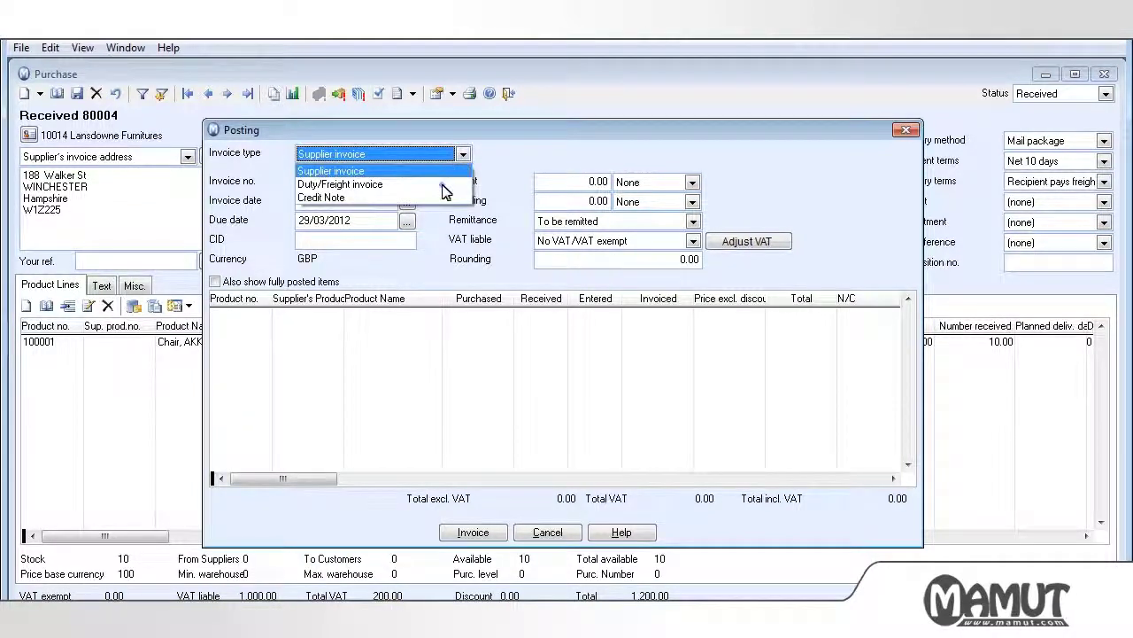
pyautogui.click(381, 185)
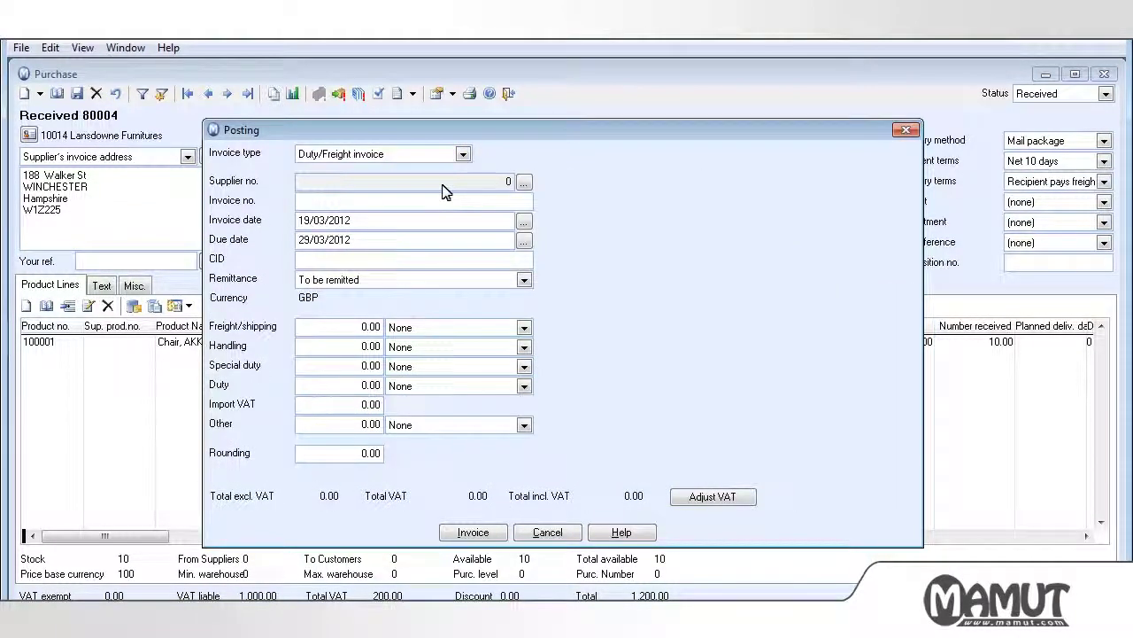
pyautogui.click(524, 183)
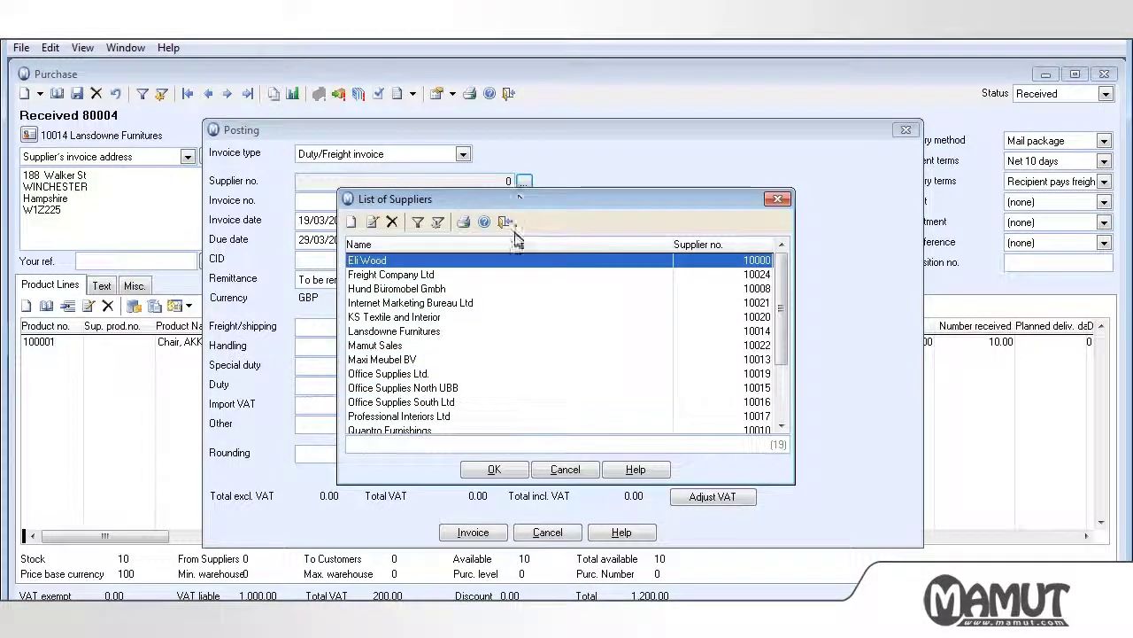
pyautogui.click(513, 275)
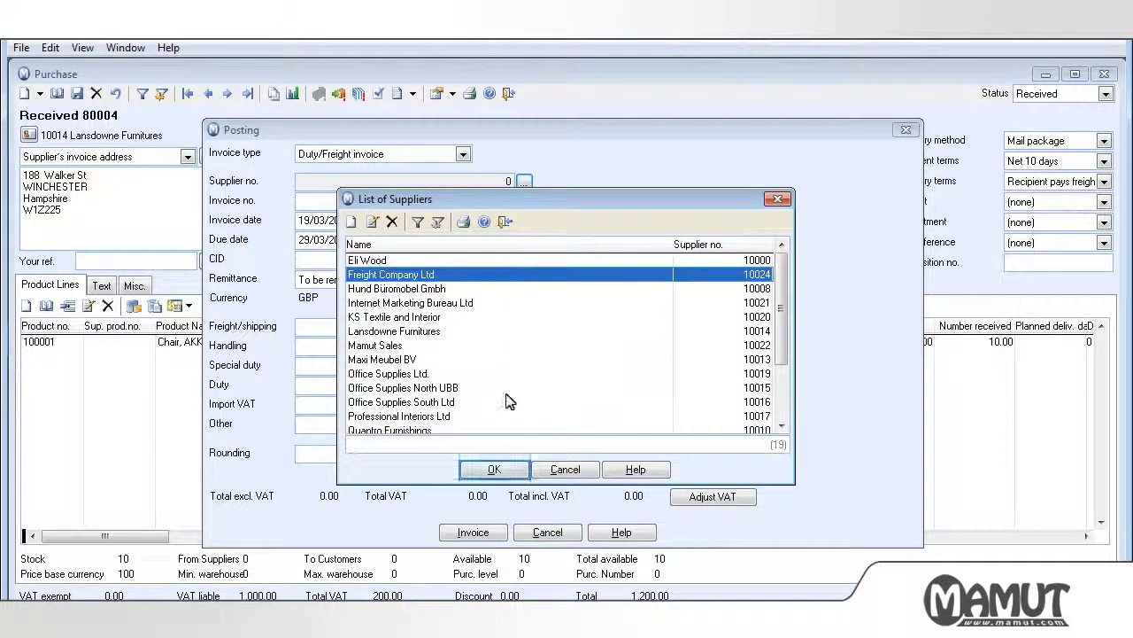
pyautogui.click(500, 468)
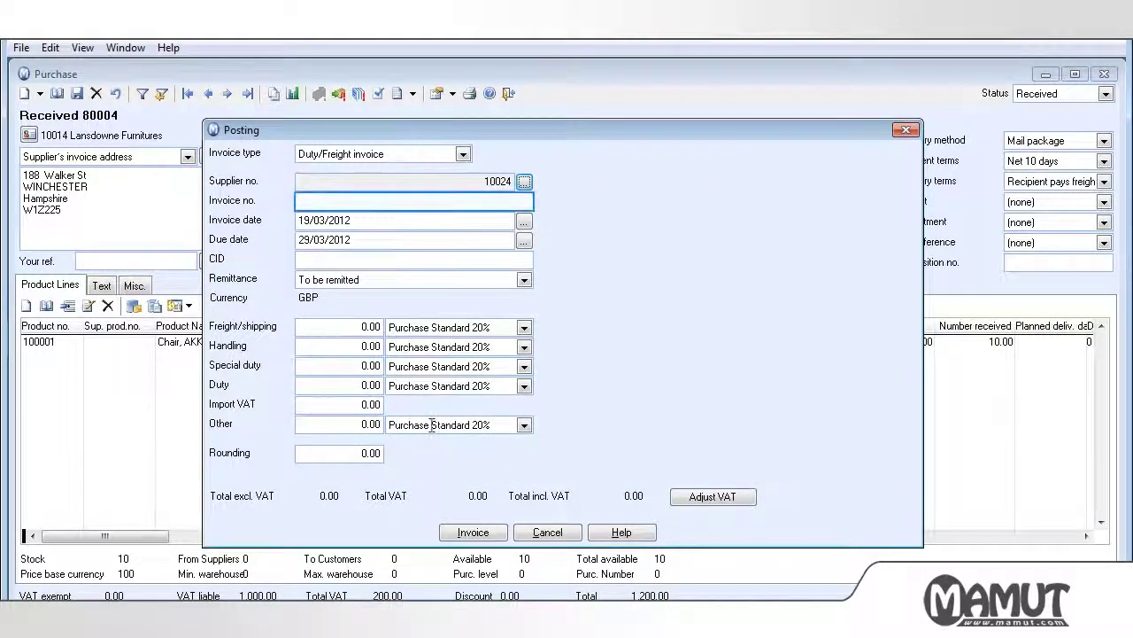
pyautogui.write('99998655')
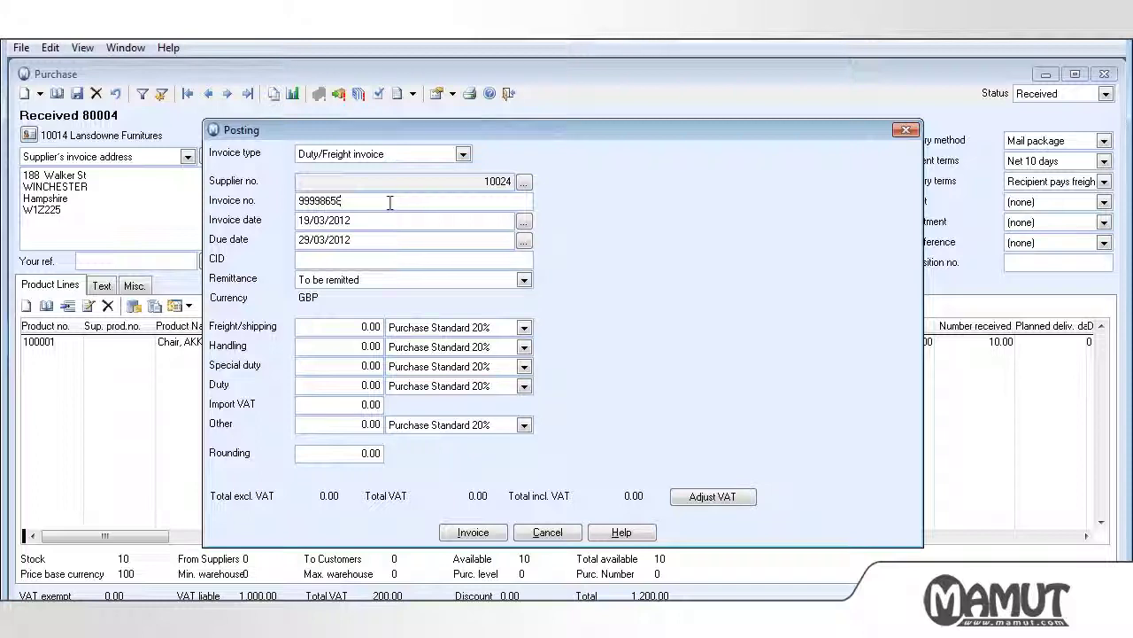
pyautogui.press('Tab')
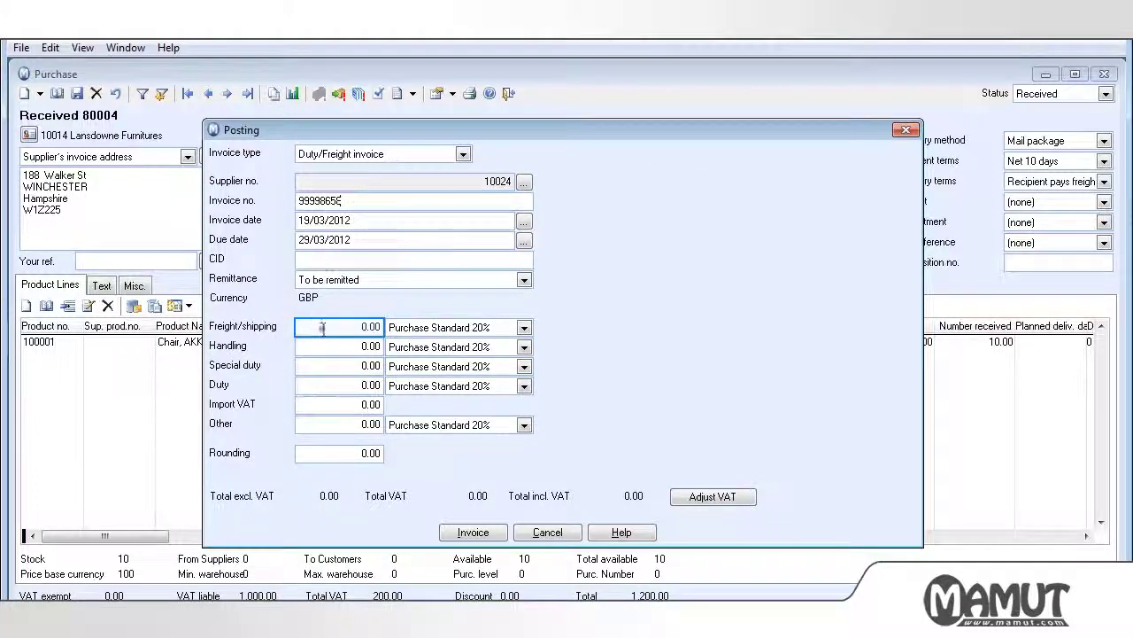
# Enter 60.00 for freight/shipping and 30.00 for duty, post the duty/freight invoice and close the purchase.
pyautogui.write('60')
pyautogui.press('Tab')
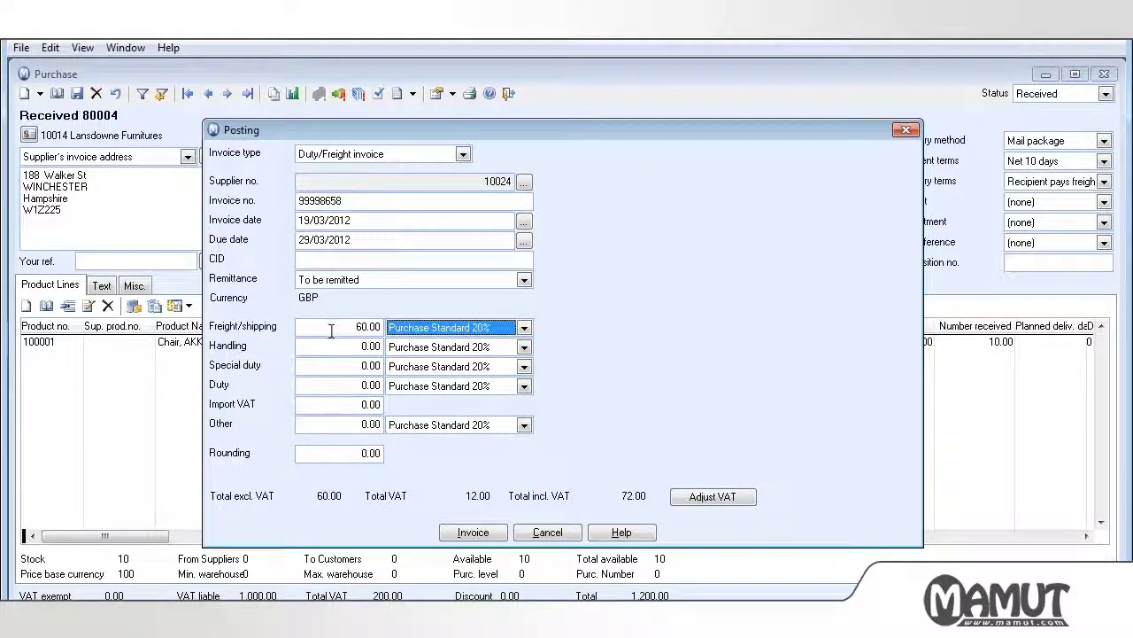
pyautogui.click(333, 385)
pyautogui.write('30')
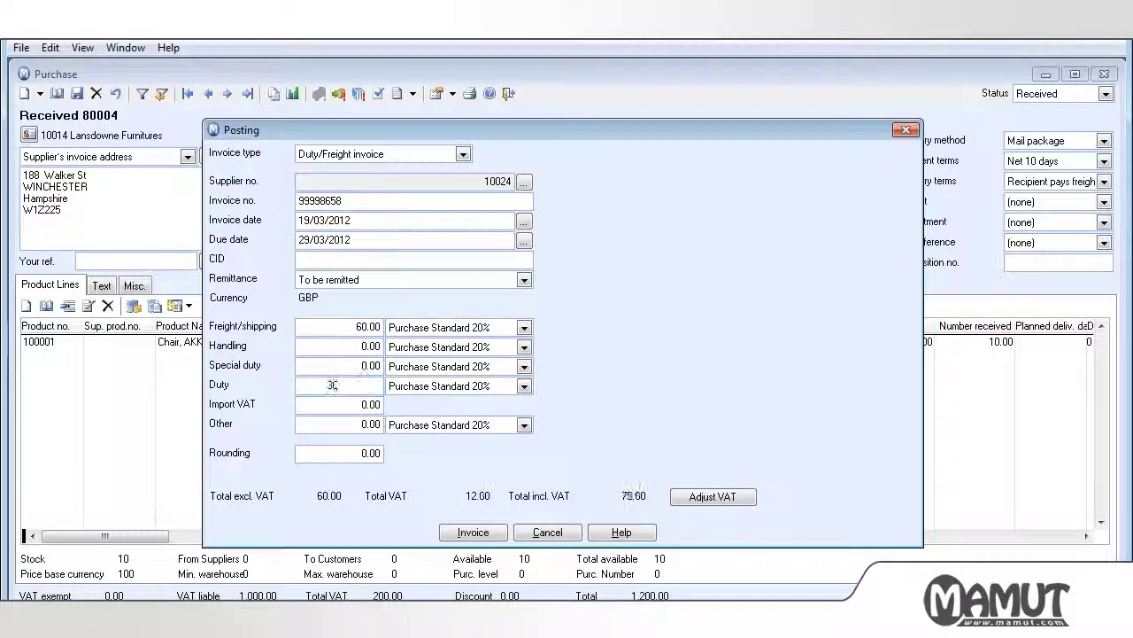
pyautogui.press('Tab')
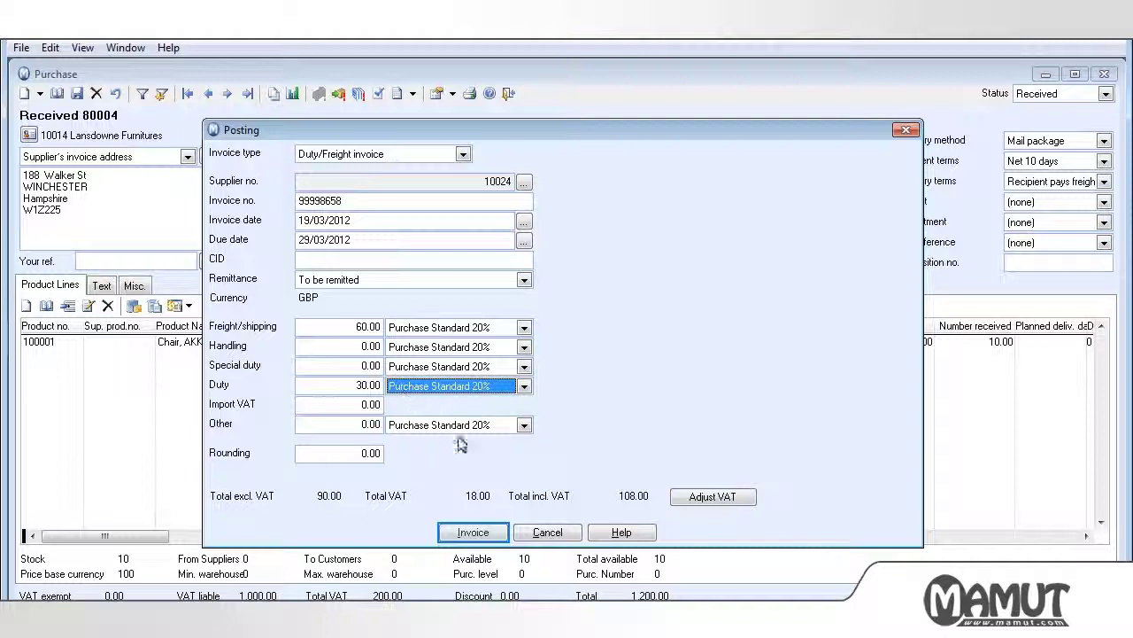
pyautogui.click(476, 532)
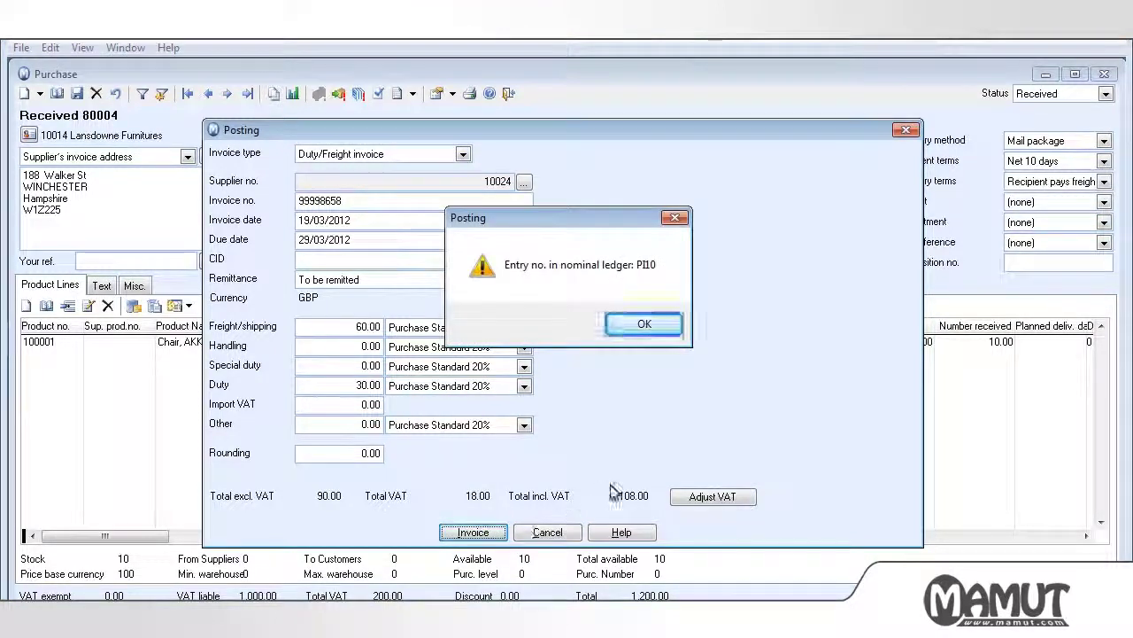
pyautogui.click(663, 326)
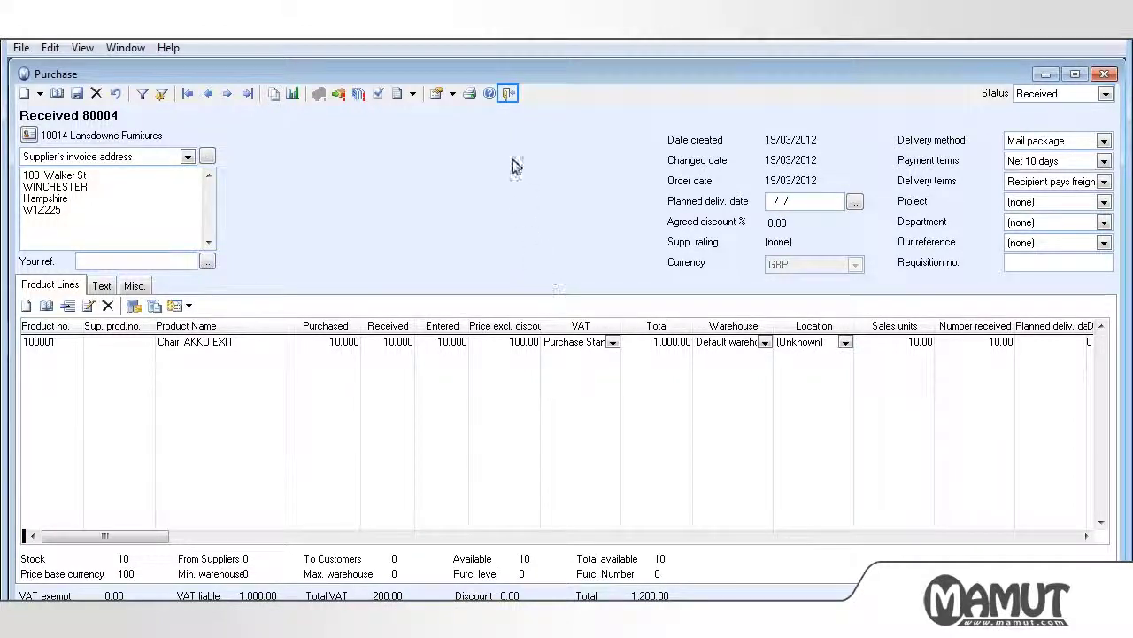
pyautogui.click(508, 93)
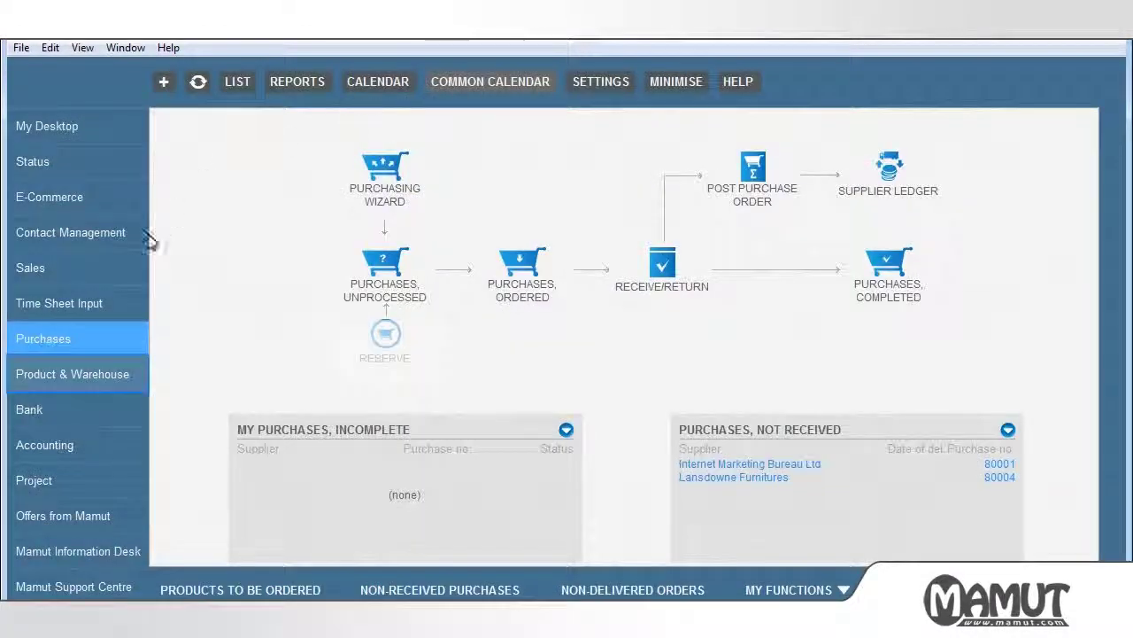
# Check the expenses and cost price of the AKKO EXIT chair in the Product Register, and close it.
pyautogui.click(118, 375)
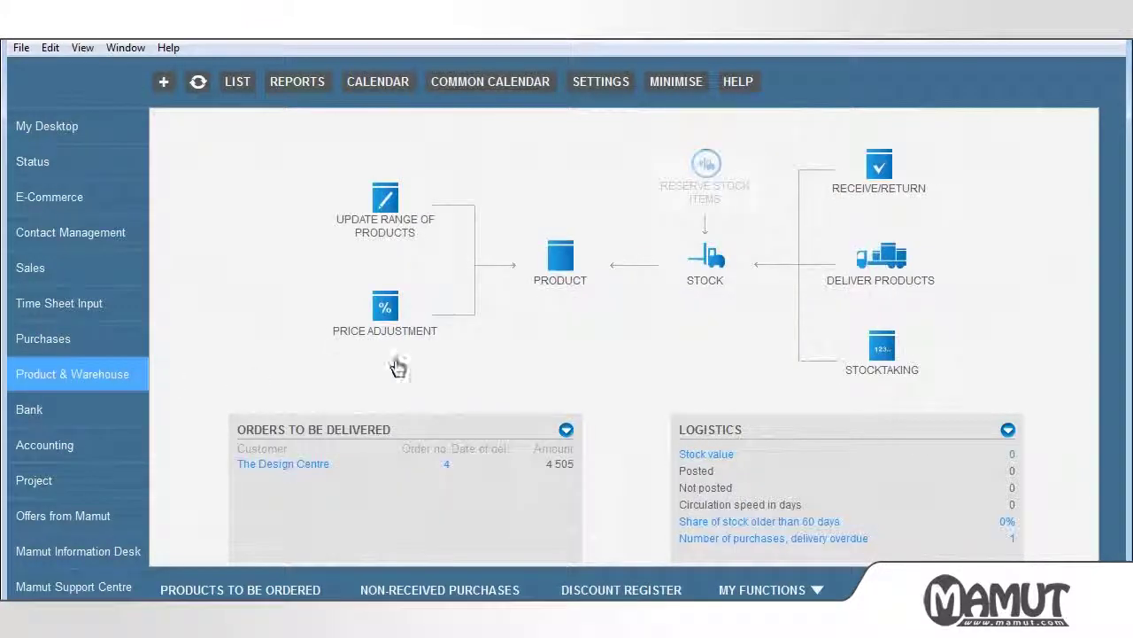
pyautogui.click(560, 253)
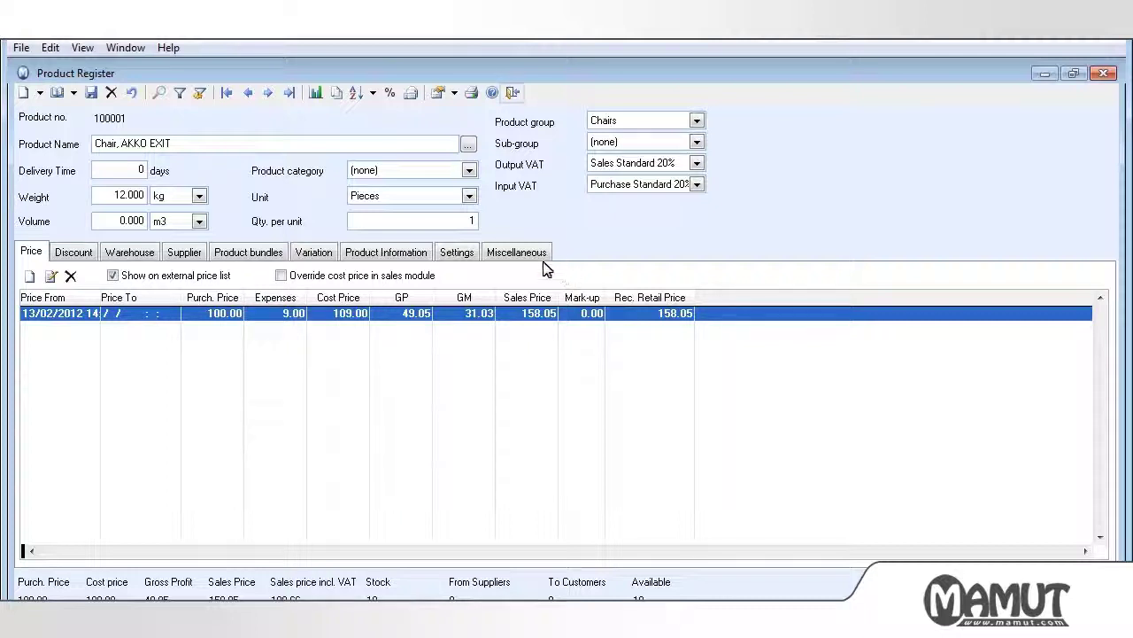
pyautogui.click(513, 94)
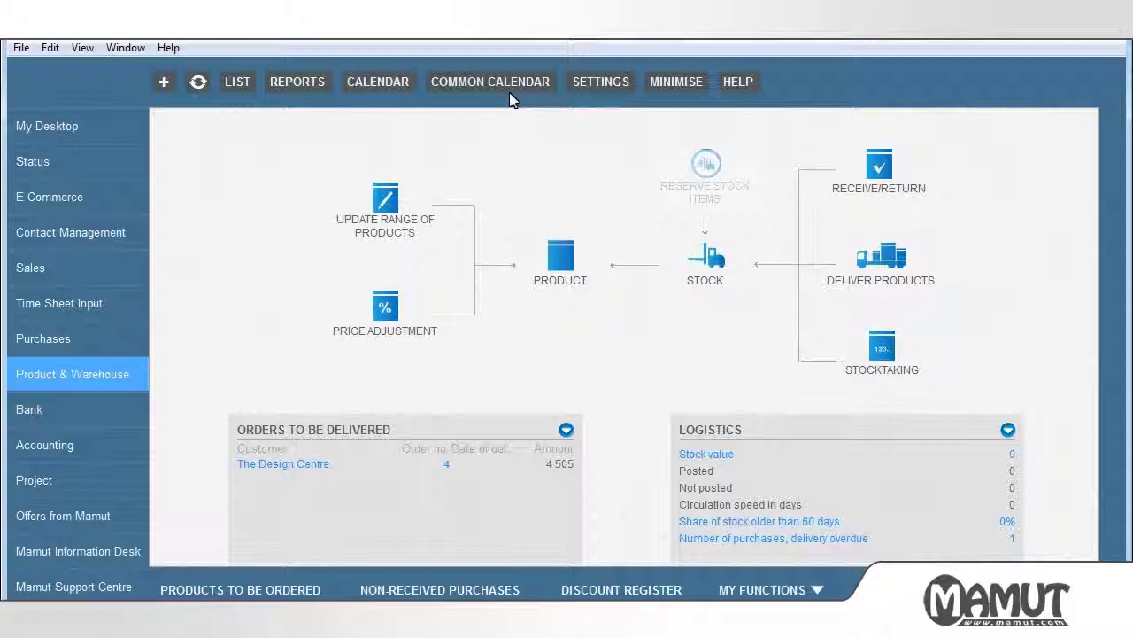
# Open the 2012 nominal ledger in Financials to review the trial balance.
pyautogui.click(68, 442)
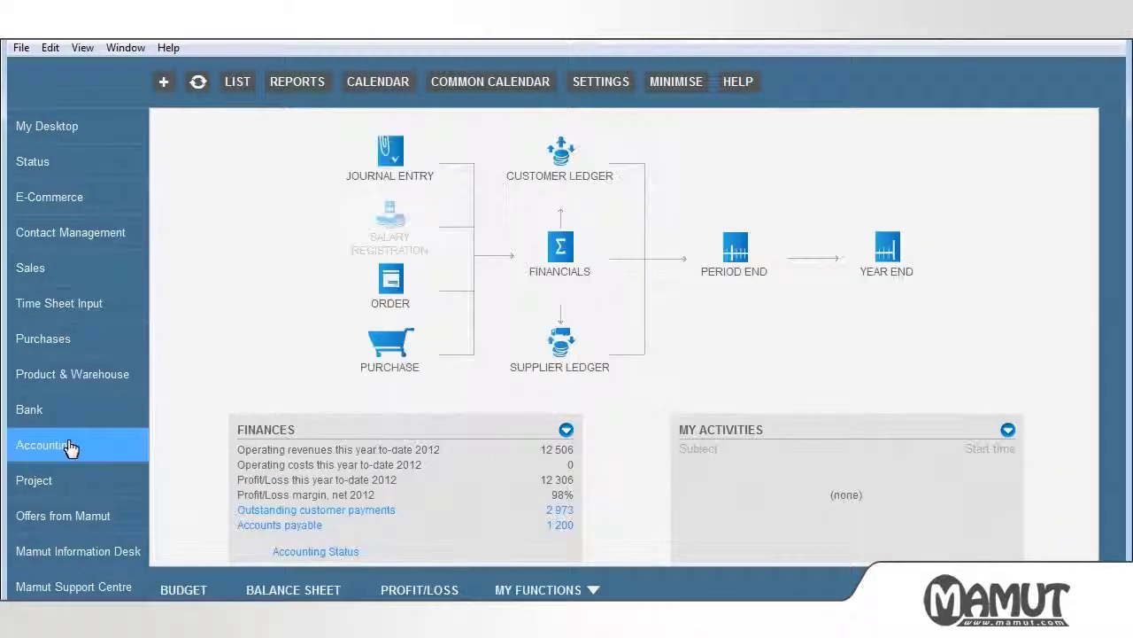
pyautogui.click(561, 256)
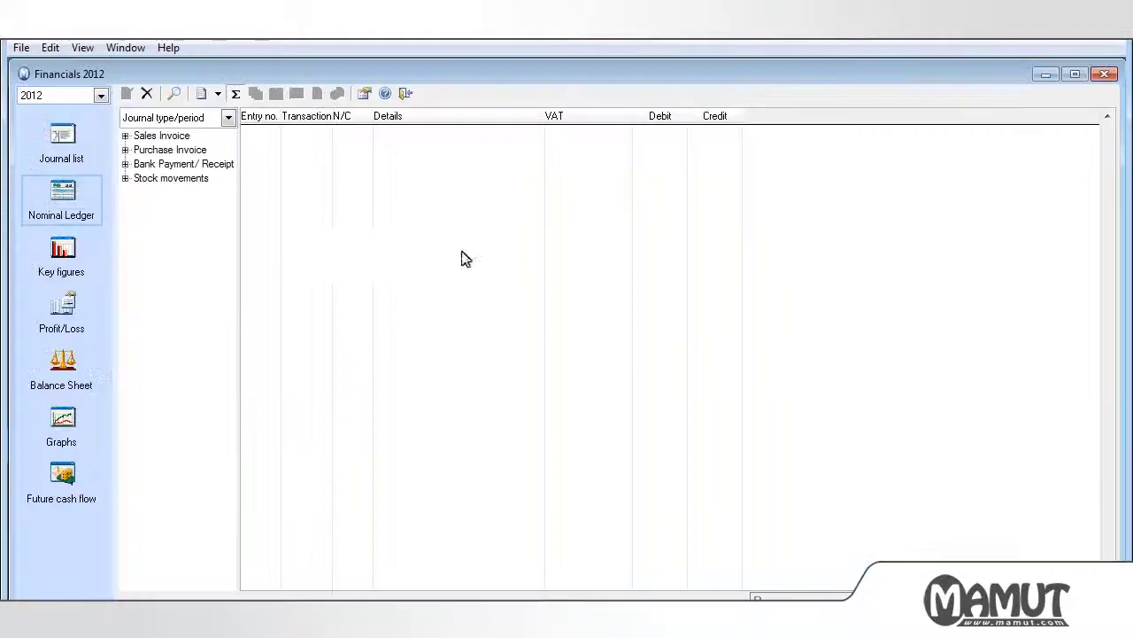
pyautogui.click(59, 200)
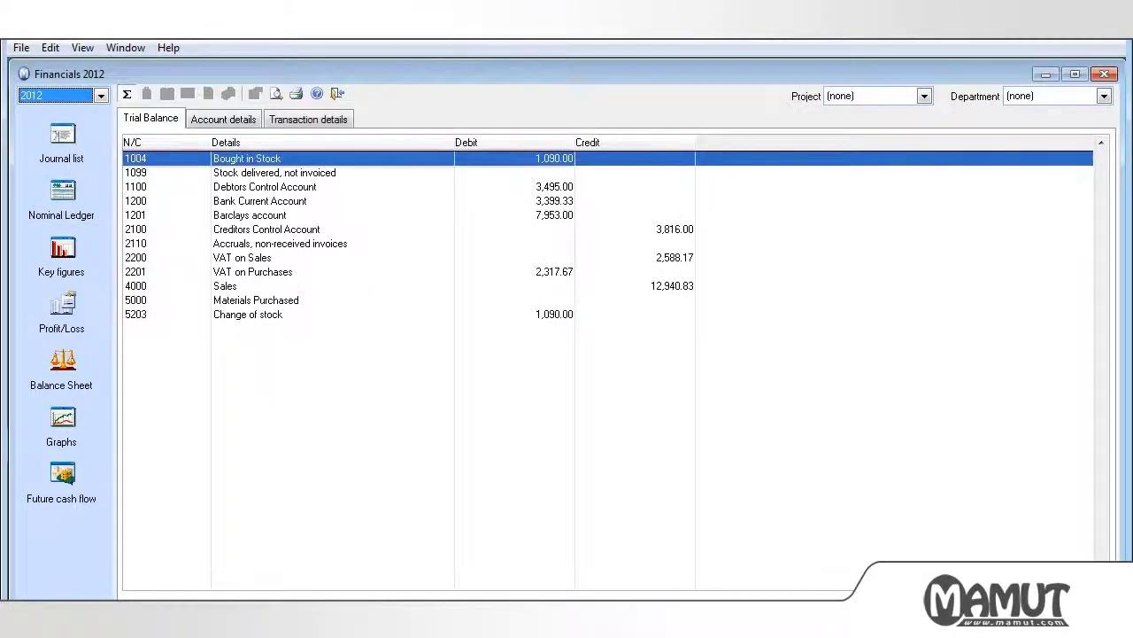